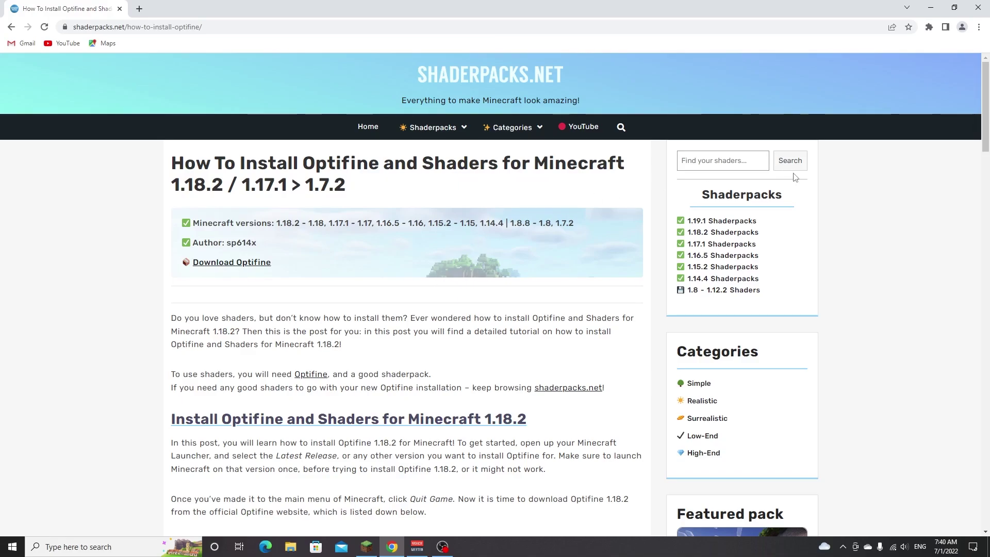
Switch to the Minecraft Launcher, run the latest release 1.19 once, and quit the game from its main menu
click(931, 9)
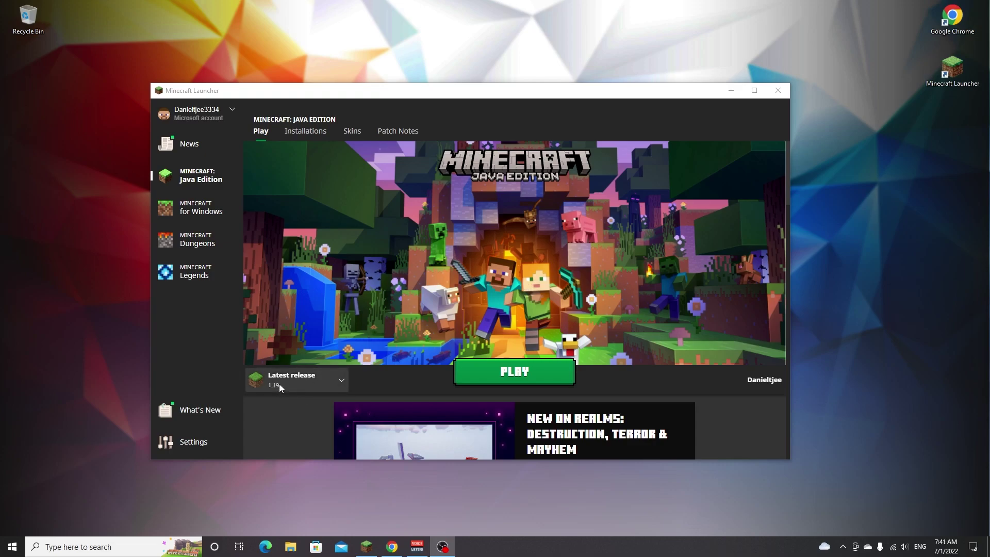
click(515, 373)
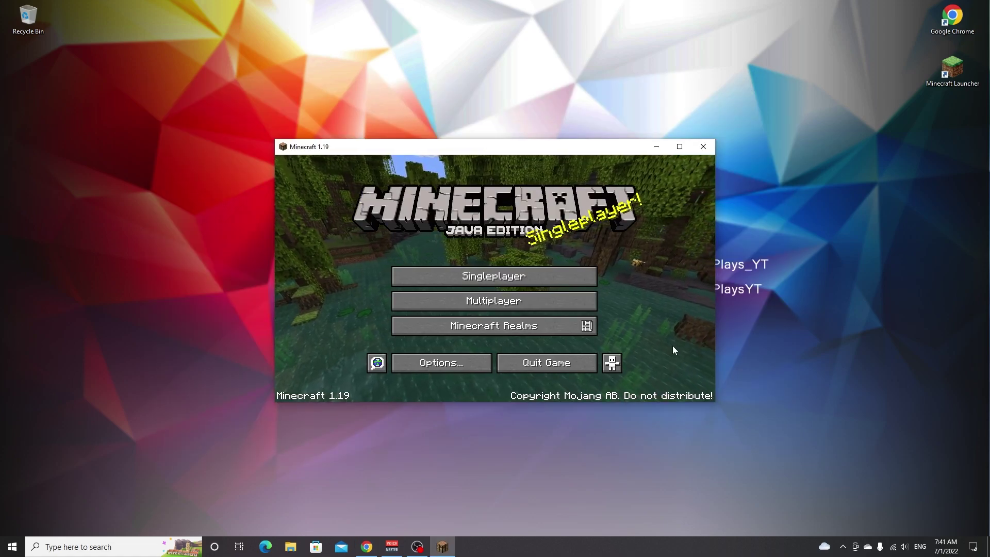
click(544, 367)
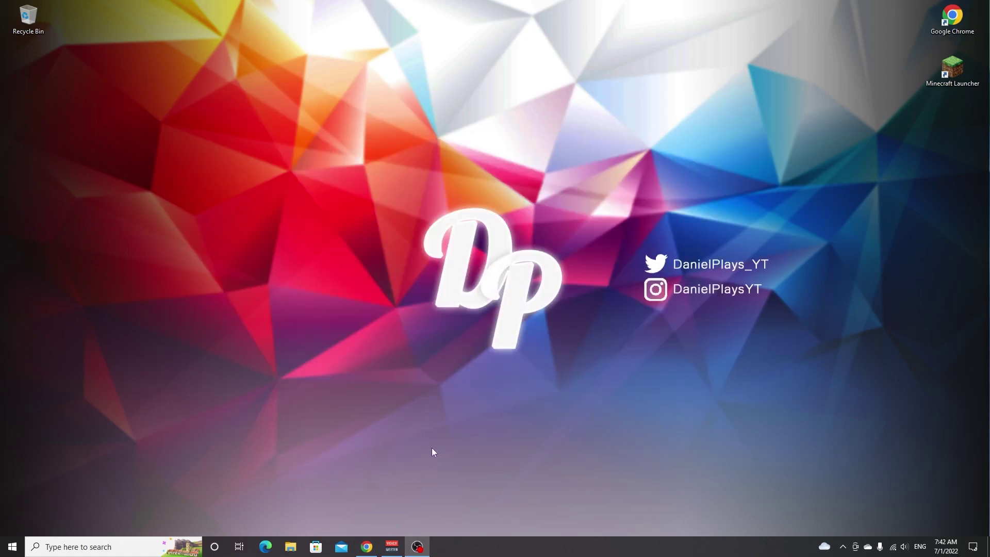
Switch to Chrome and open the tutorial's optifine.net/downloads link in a new tab
click(367, 546)
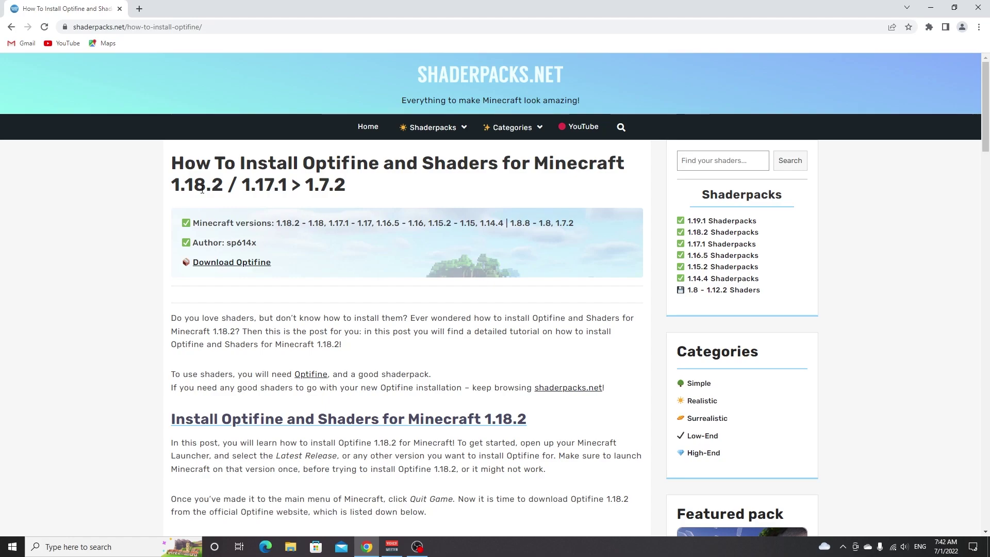
scroll(202, 190, down, 5)
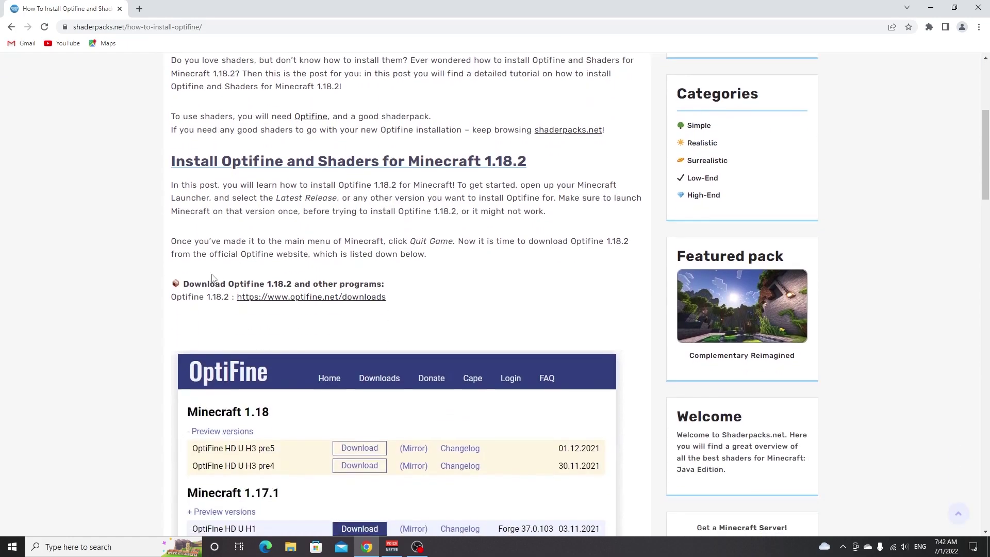
right_click(315, 299)
click(316, 303)
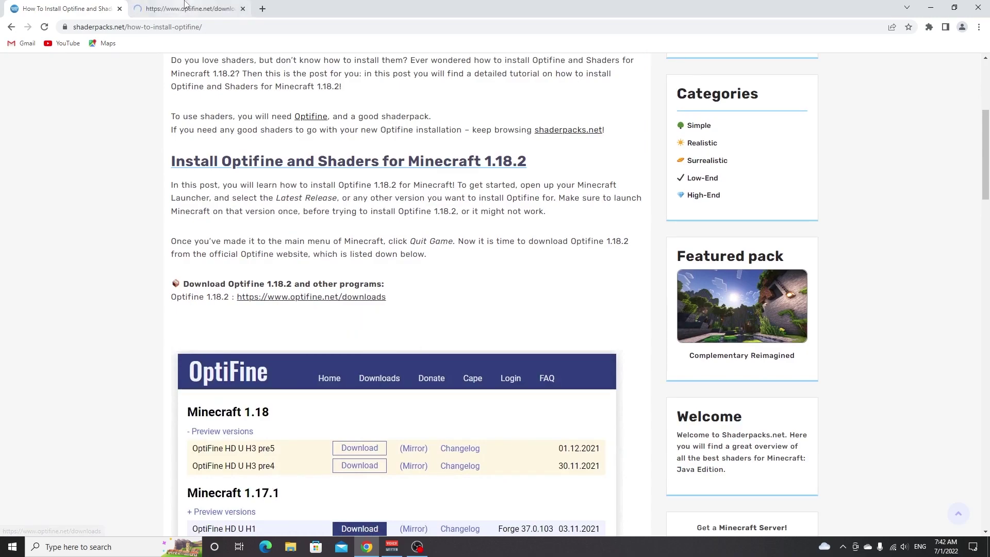
key(ctrl+Tab)
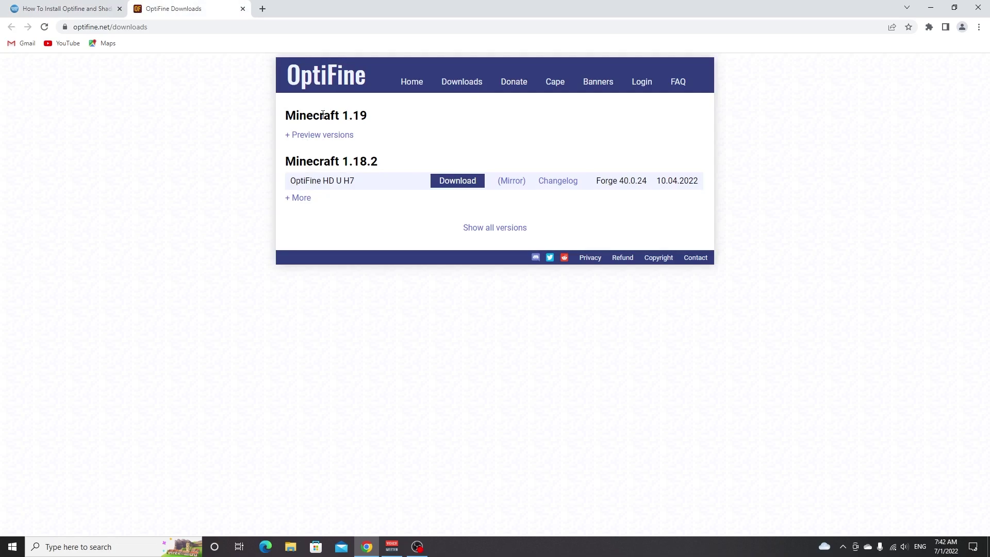
Download the preview version OptiFine HD U H8 pre2 for Minecraft 1.19 through its mirror, and close the download page
click(321, 136)
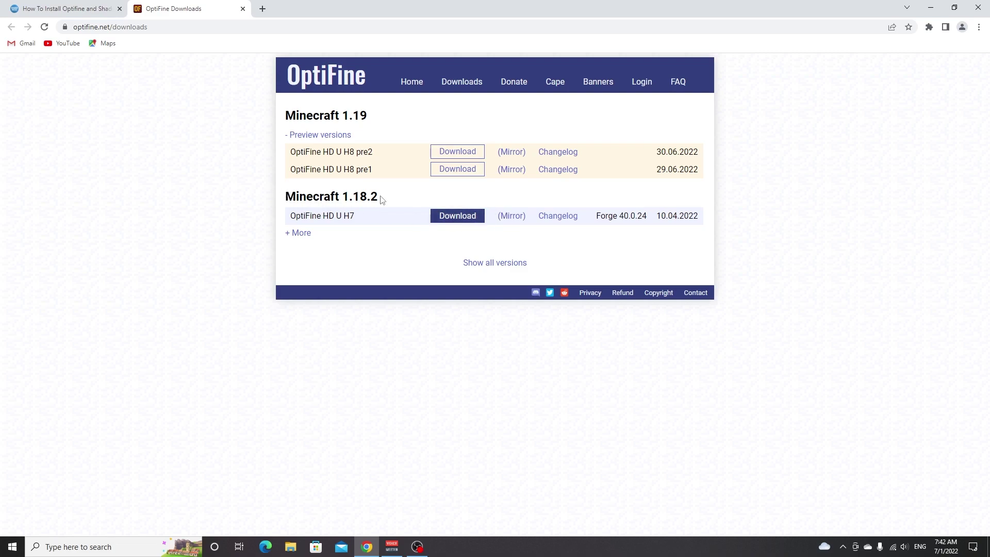
click(506, 152)
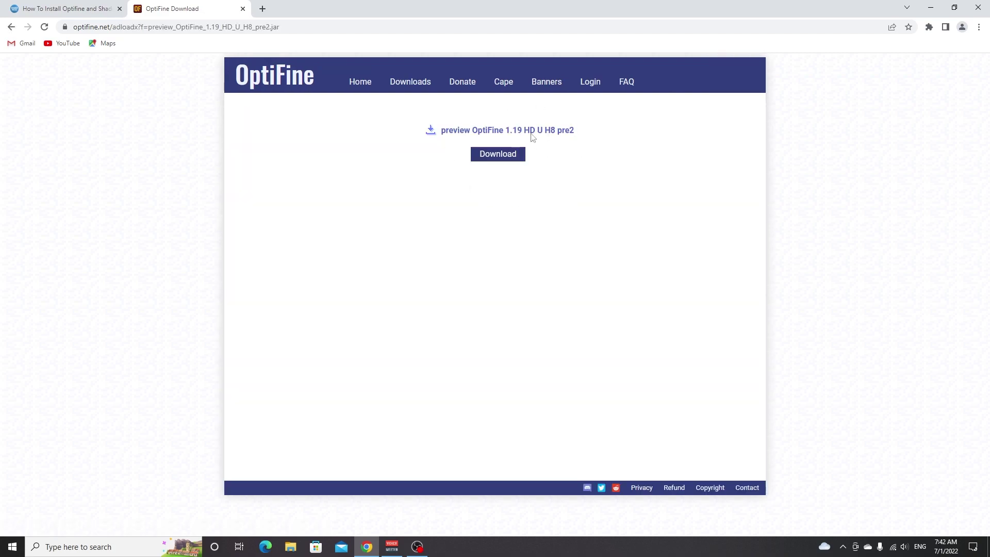
click(503, 133)
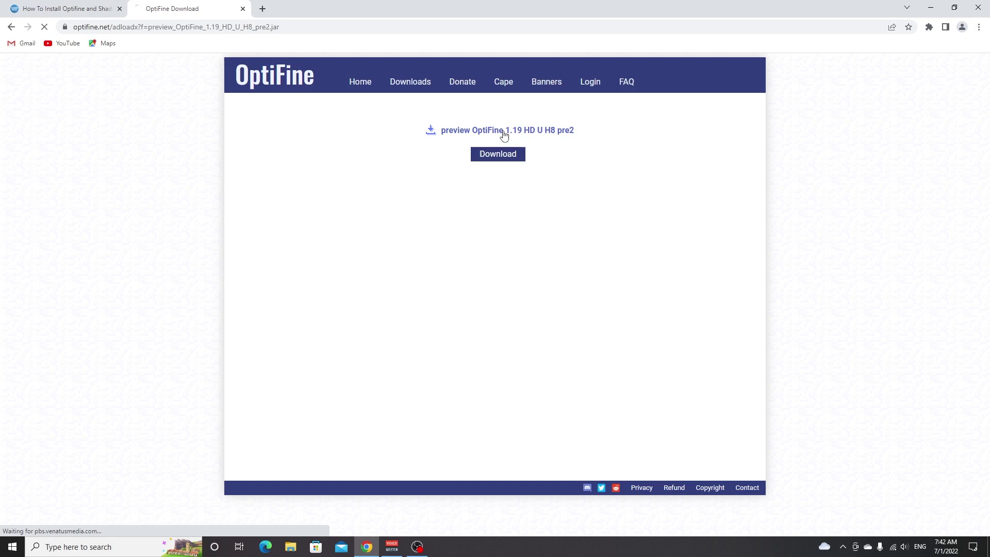
click(242, 9)
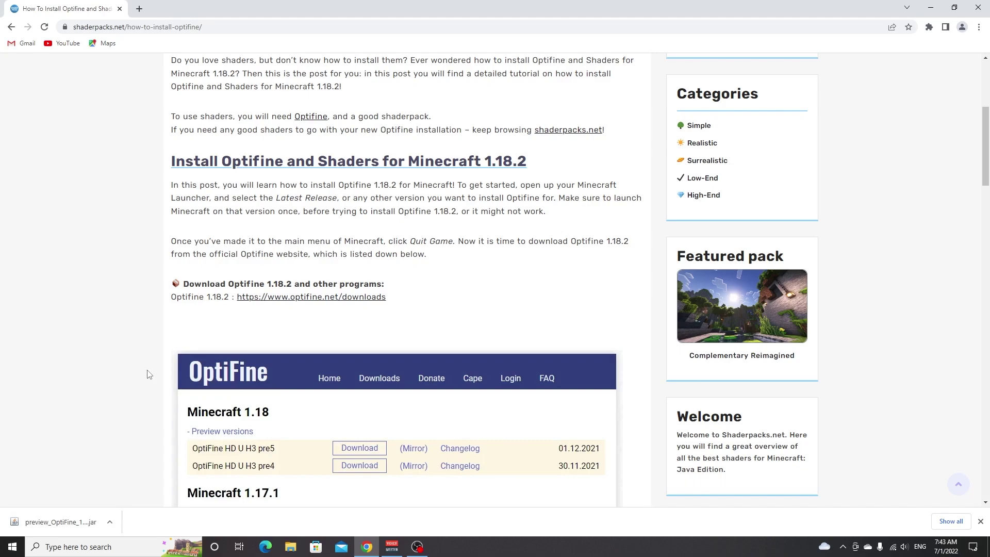
Run the downloaded OptiFine jar and install OptiFine in the default .minecraft folder
scroll(416, 229, down, 4)
scroll(437, 227, down, 11)
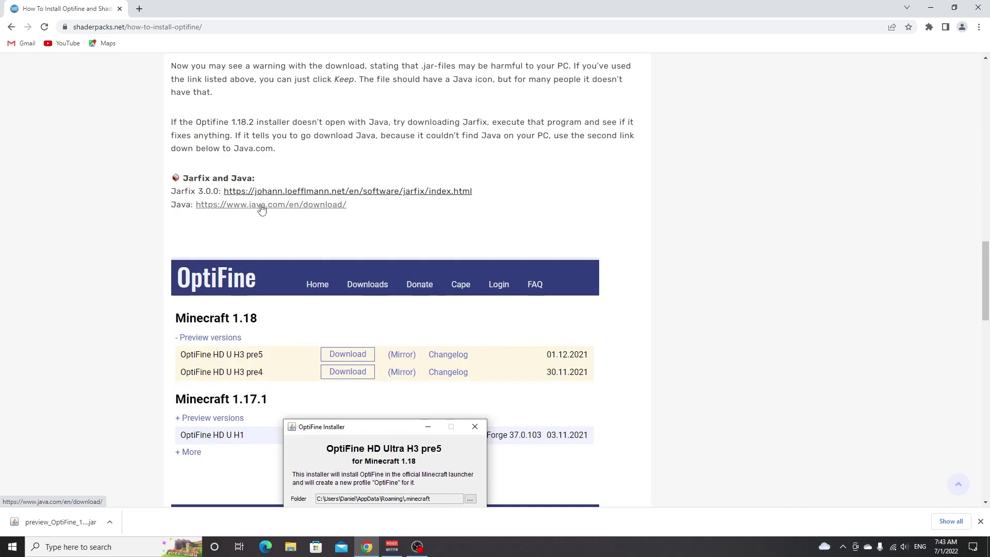
click(70, 536)
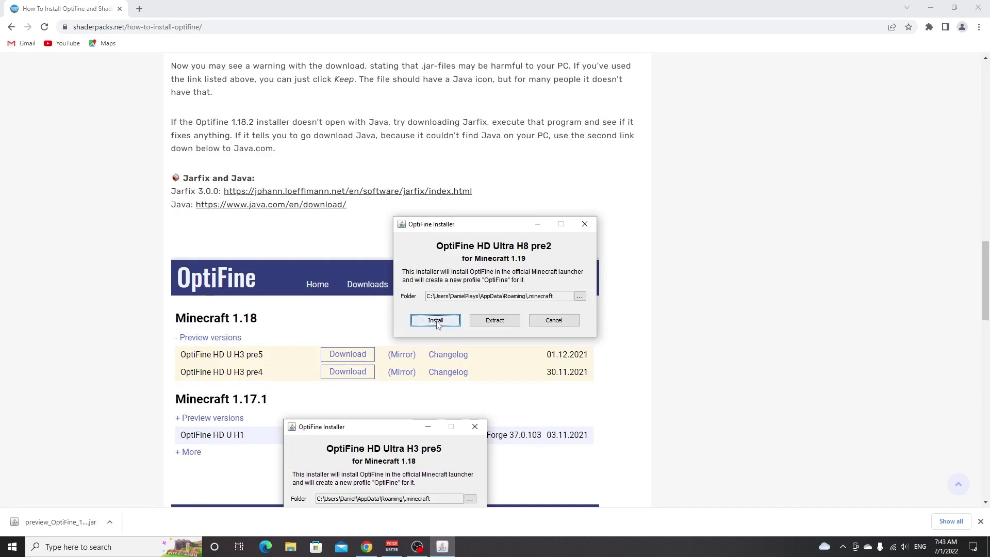
click(436, 320)
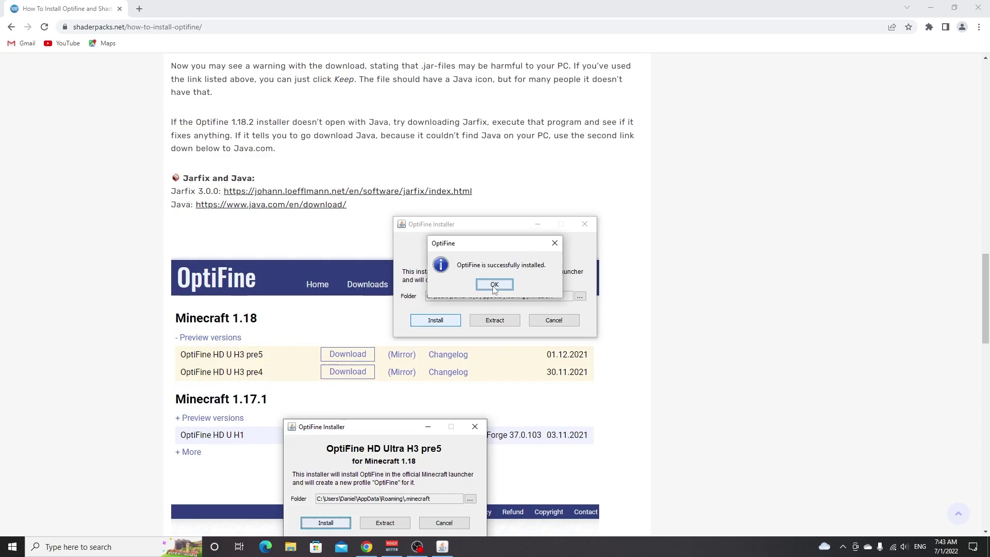
click(494, 285)
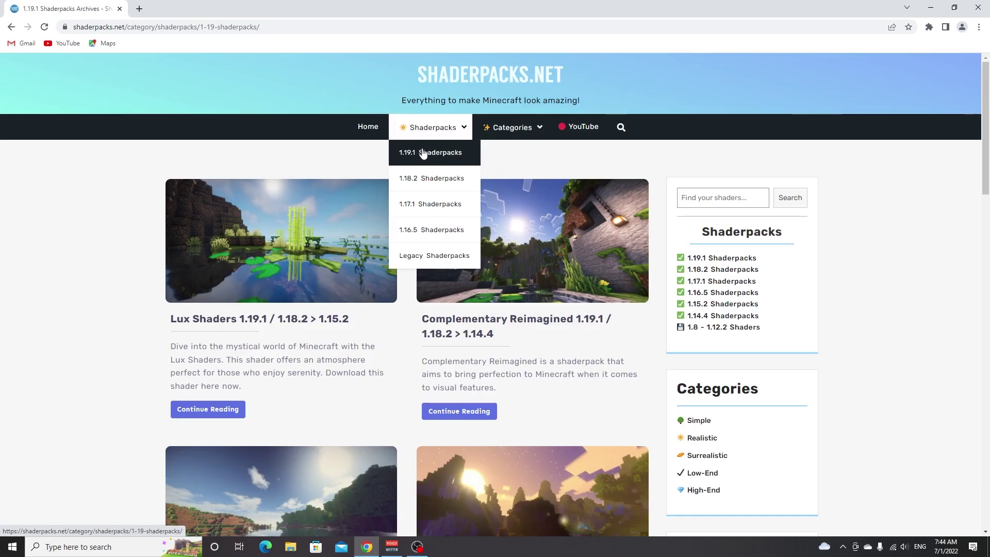
Browse the 1.19.1 shaderpacks, return to the How To Install Optifine tutorial, and open its Sildur's Enhanced Default link
scroll(658, 176, down, 5)
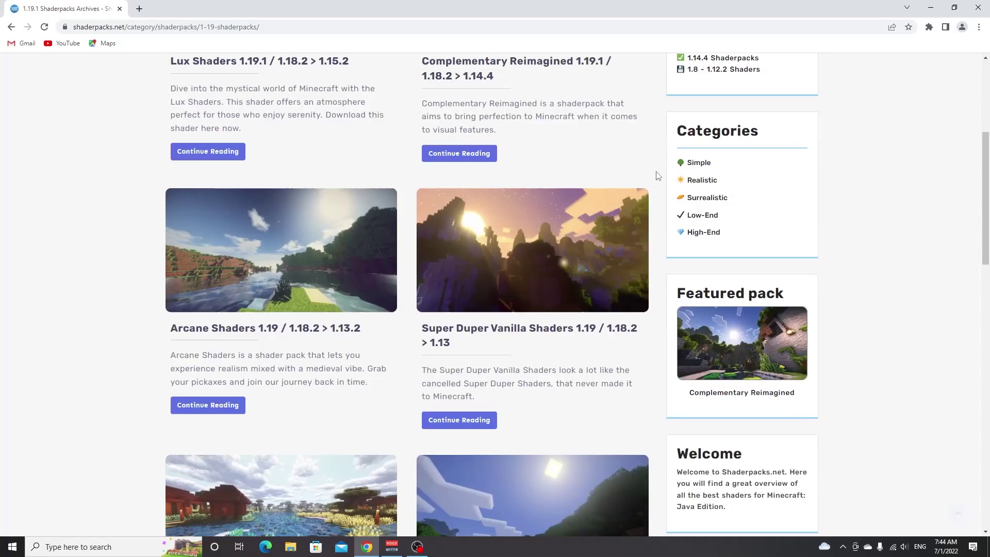
scroll(837, 183, down, 5)
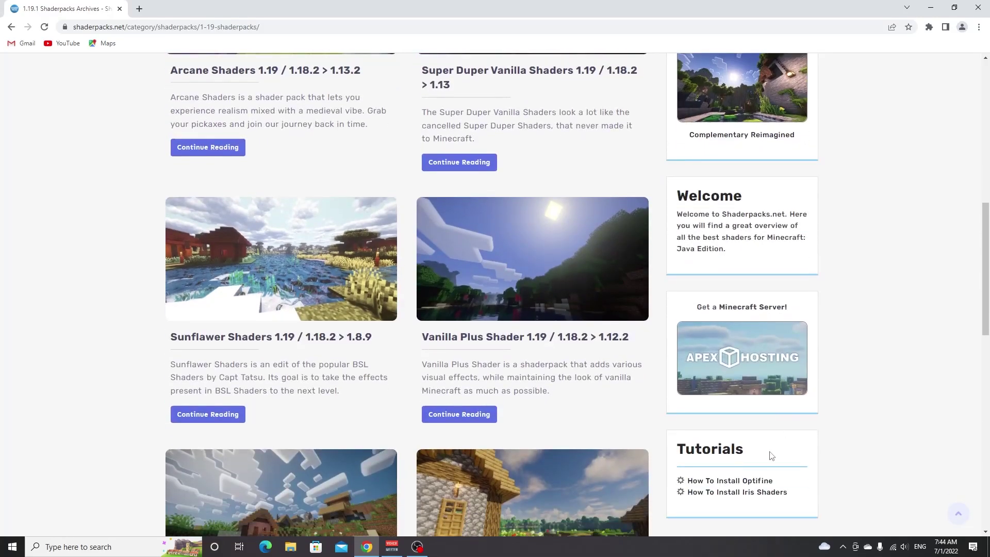
click(745, 481)
click(233, 260)
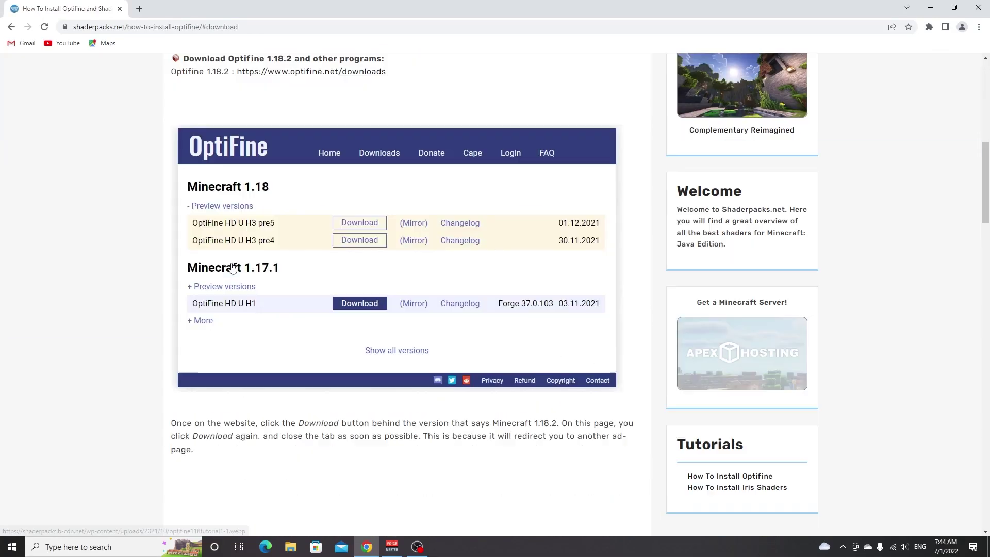
scroll(277, 227, down, 15)
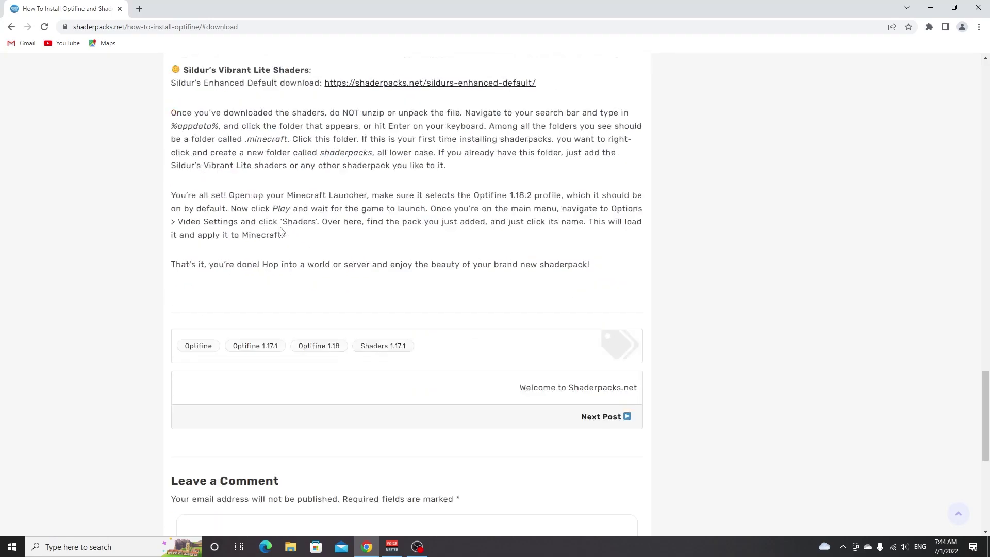
scroll(283, 232, up, 3)
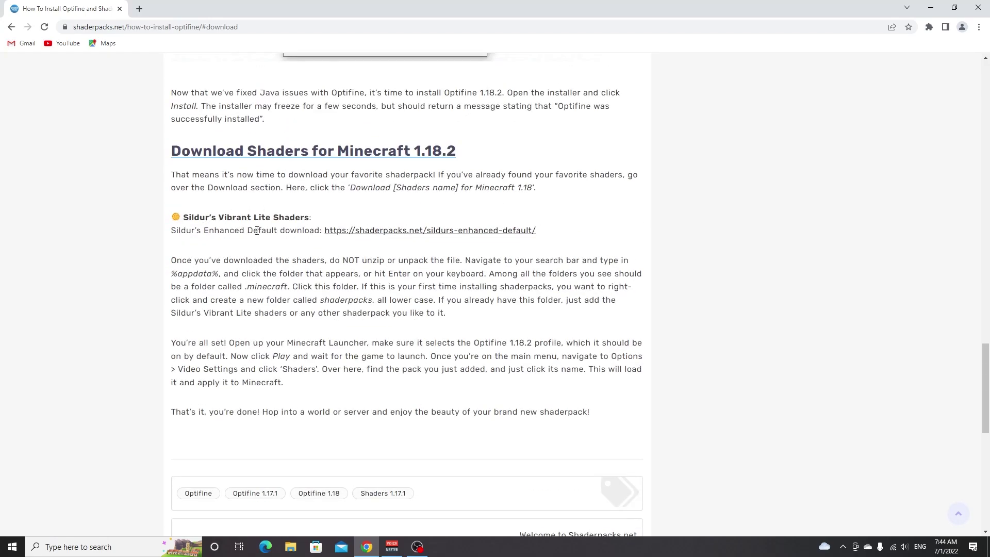
click(441, 235)
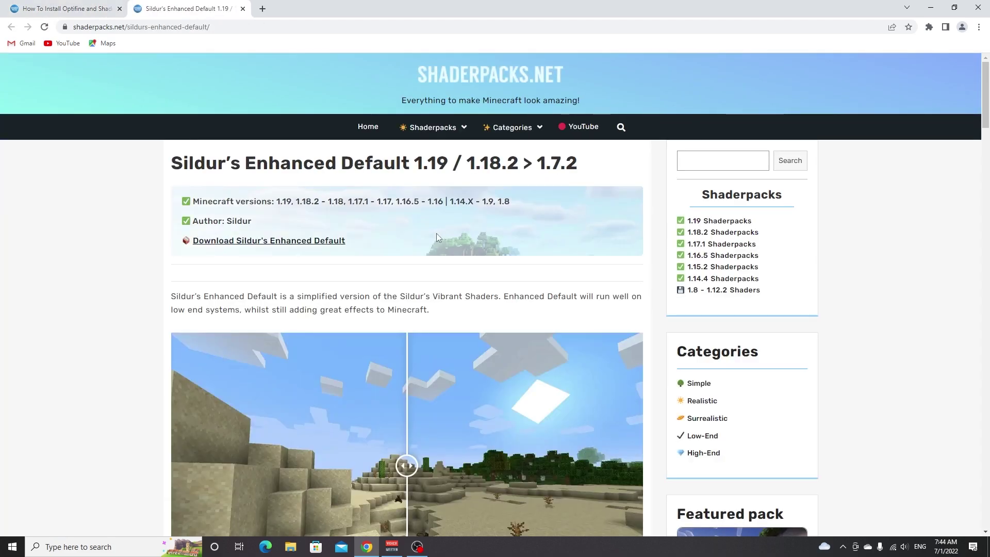
Download Sildur's Enhanced Default Fancy v1.131 from CurseForge and place the zip file on the desktop
click(292, 243)
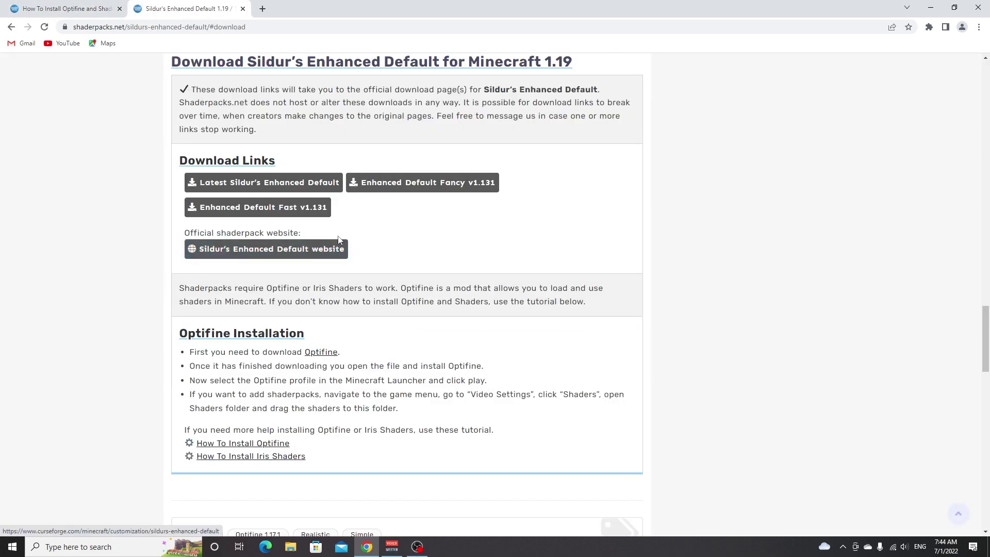
click(427, 195)
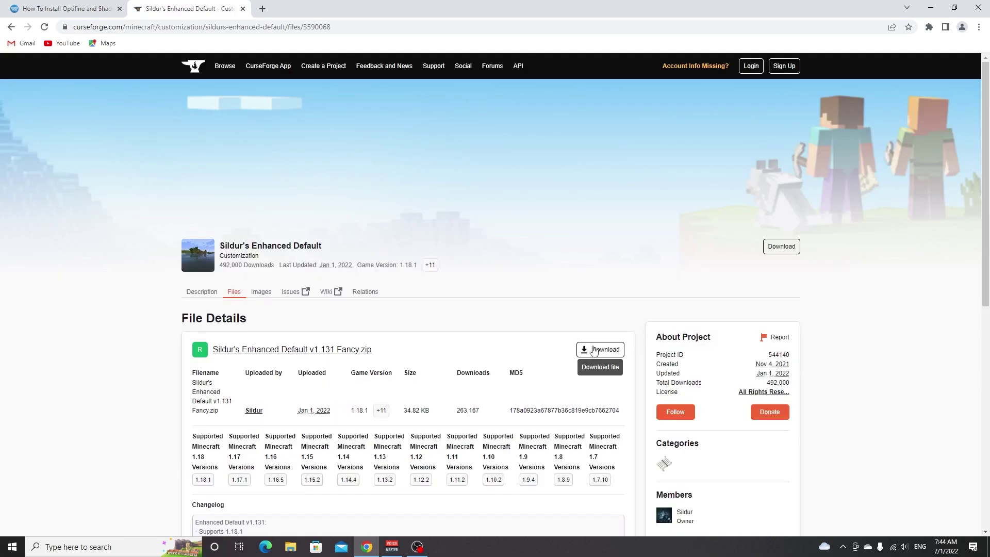
click(599, 350)
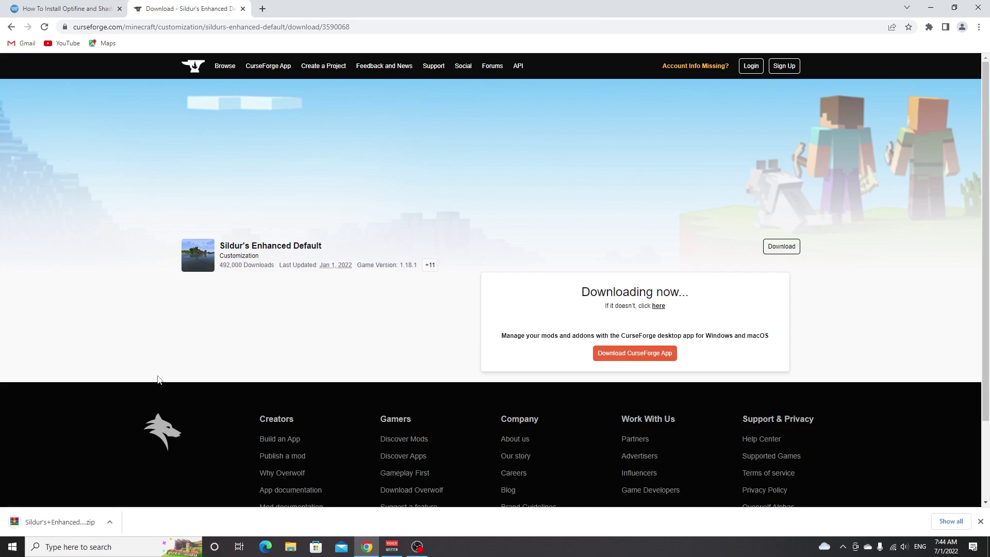
drag(54, 522, 171, 53)
drag(95, 23, 97, 23)
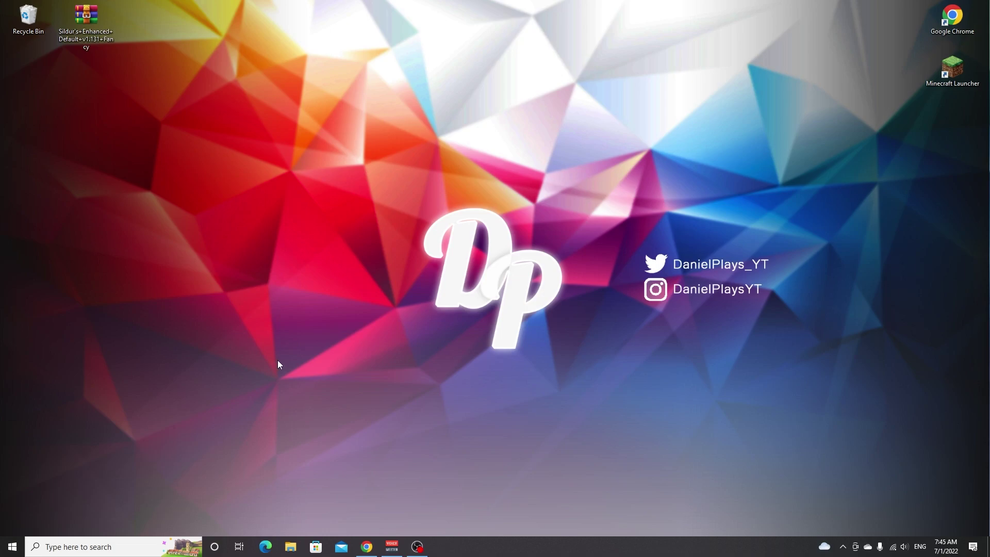
Open the %appdata% location through the Run dialog and go into the .minecraft folder
key(super+r)
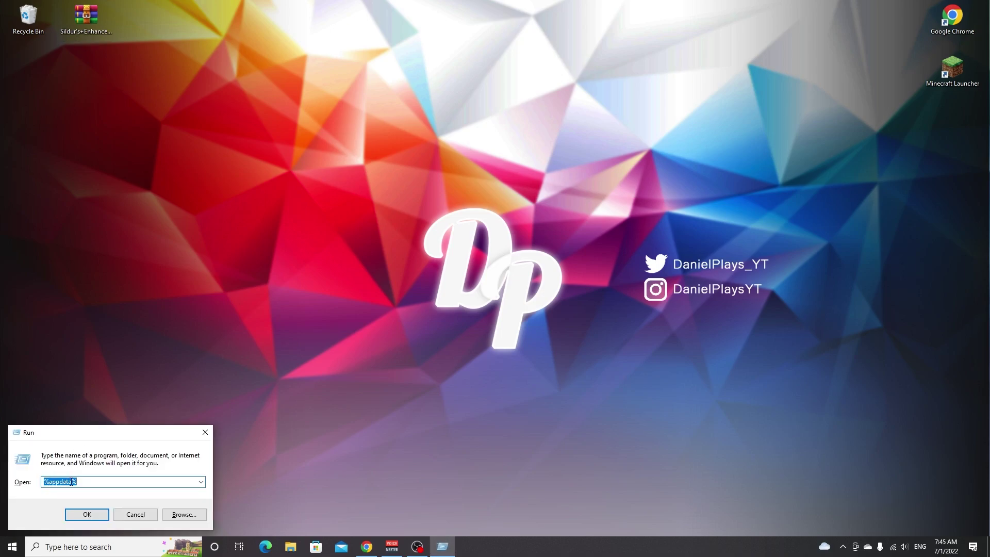
click(86, 515)
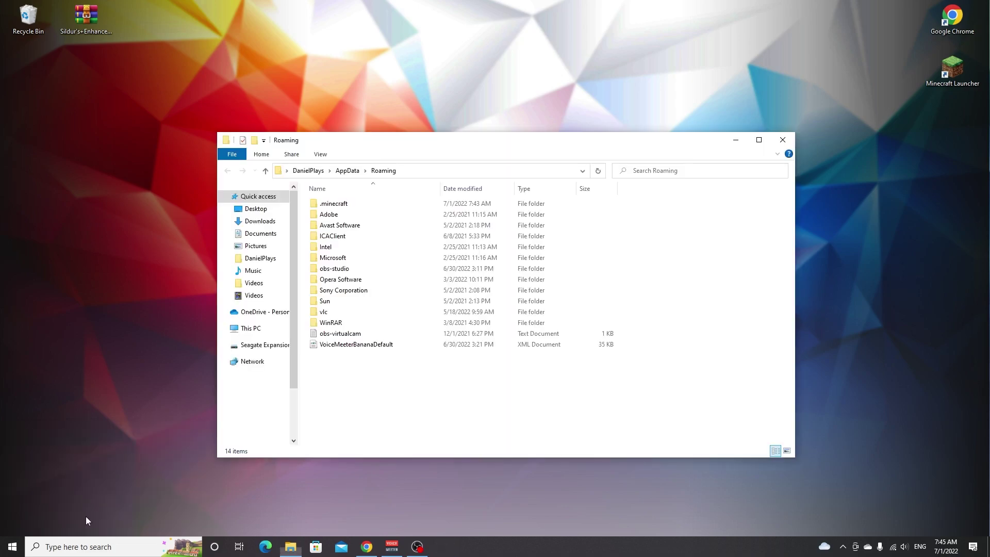
double_click(358, 204)
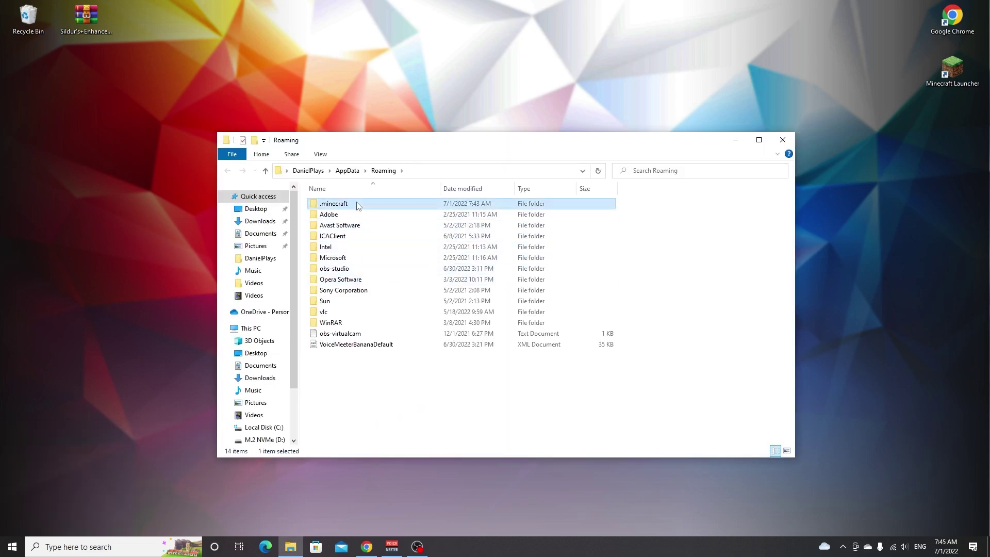
Create a new folder named shaderpacks inside the .minecraft folder
right_click(678, 297)
mouse_move(730, 422)
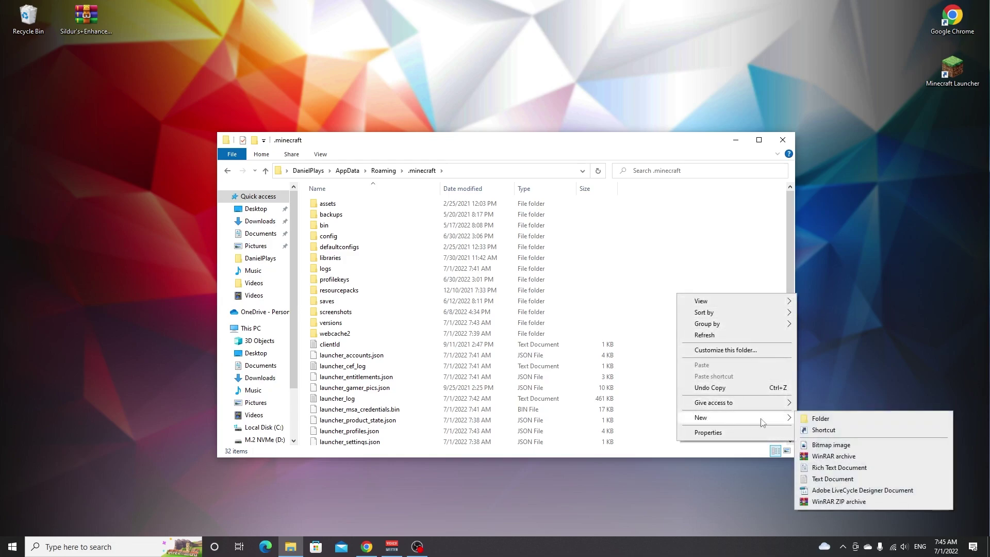
click(815, 418)
text(sha)
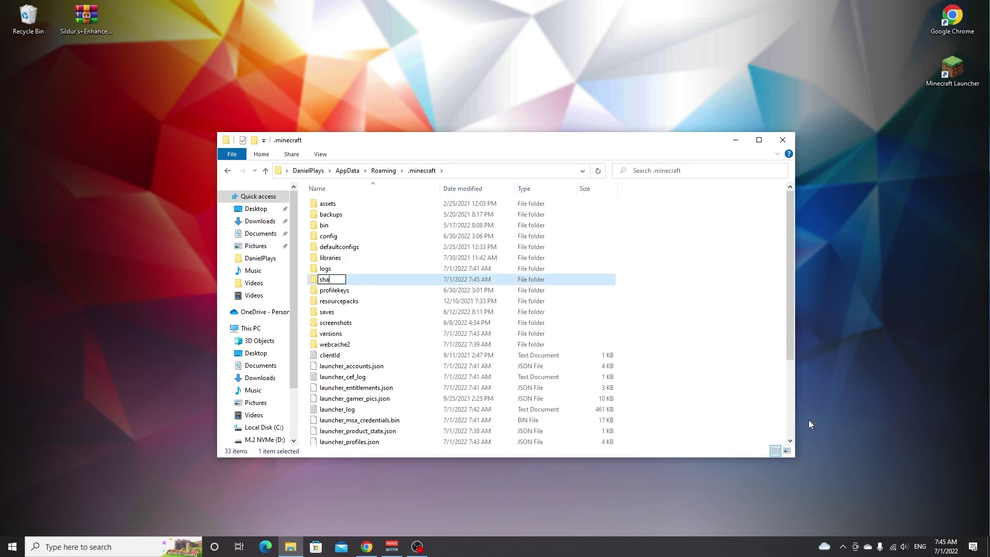
text(derpacks)
key(Return)
Move the Sildur's Enhanced Default zip from the desktop into the shaderpacks folder and close the folder window
double_click(368, 327)
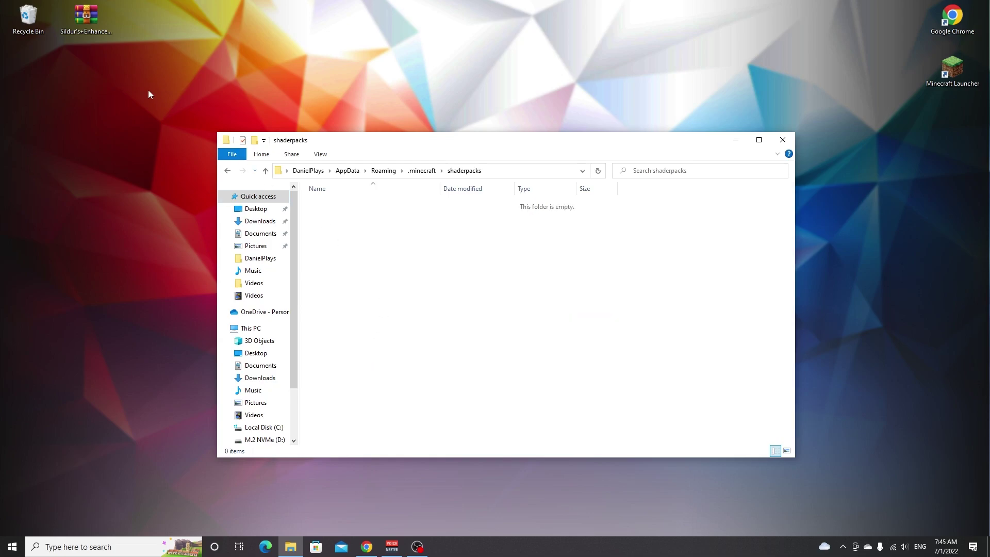
drag(86, 16, 386, 251)
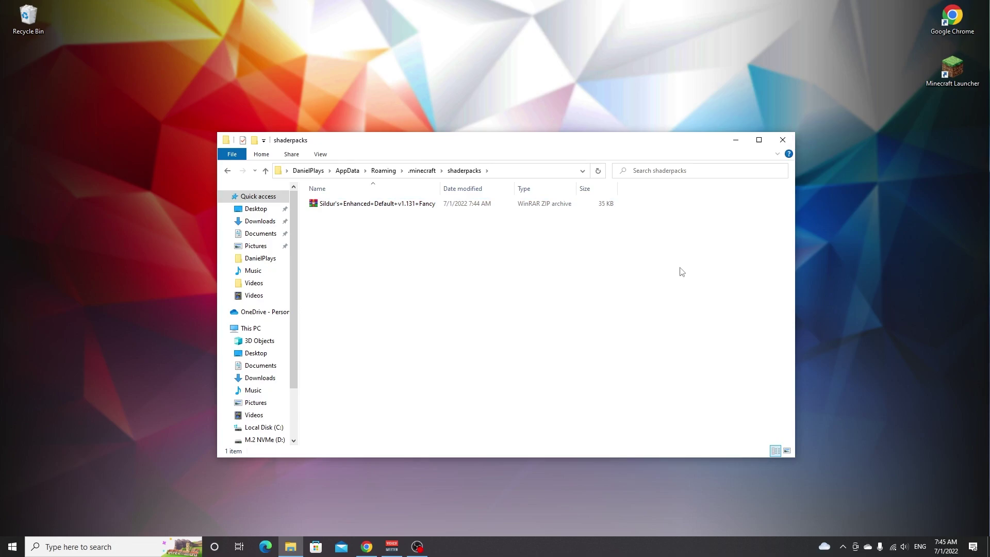
click(789, 143)
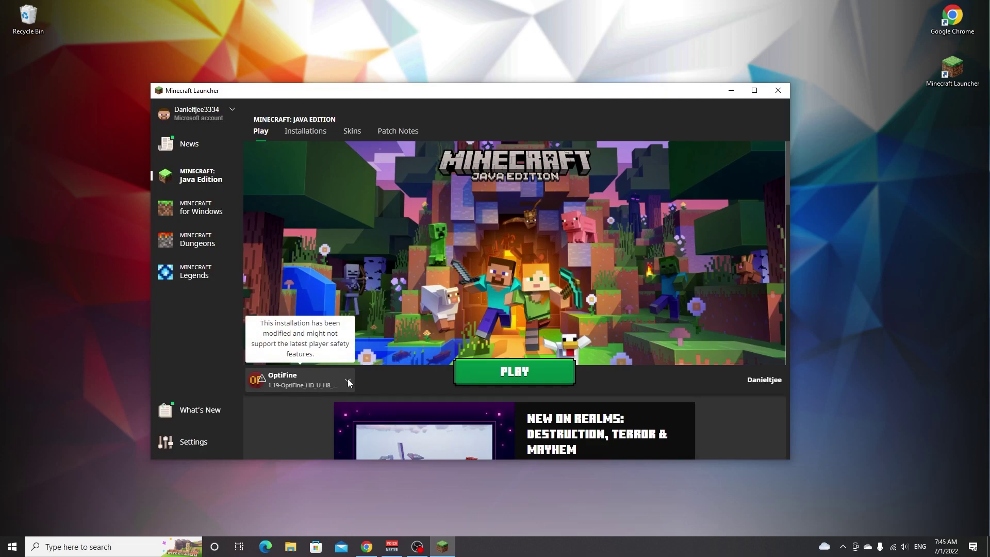
Launch the OptiFine 1.19 installation, accepting the modified-installation risks and turning off further warnings for it
click(348, 380)
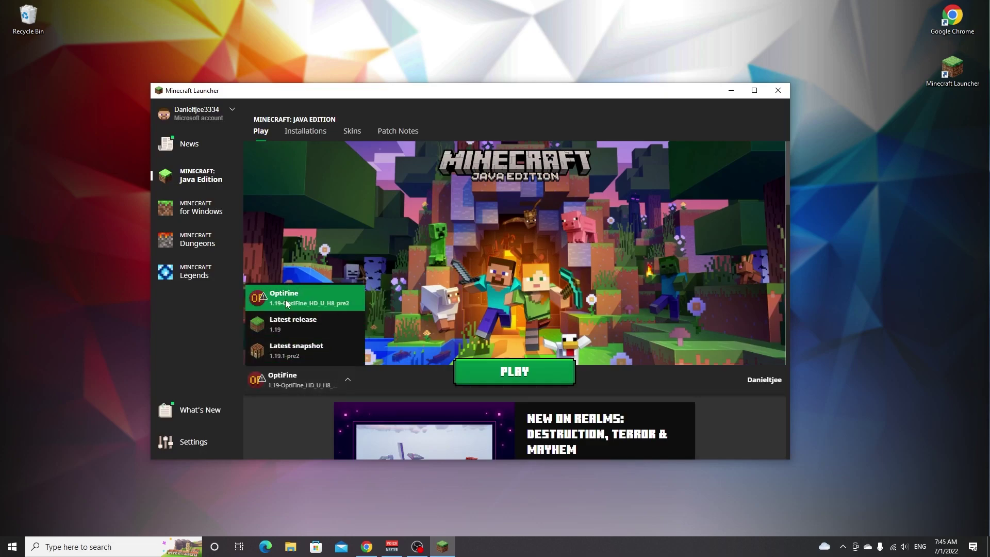
click(514, 370)
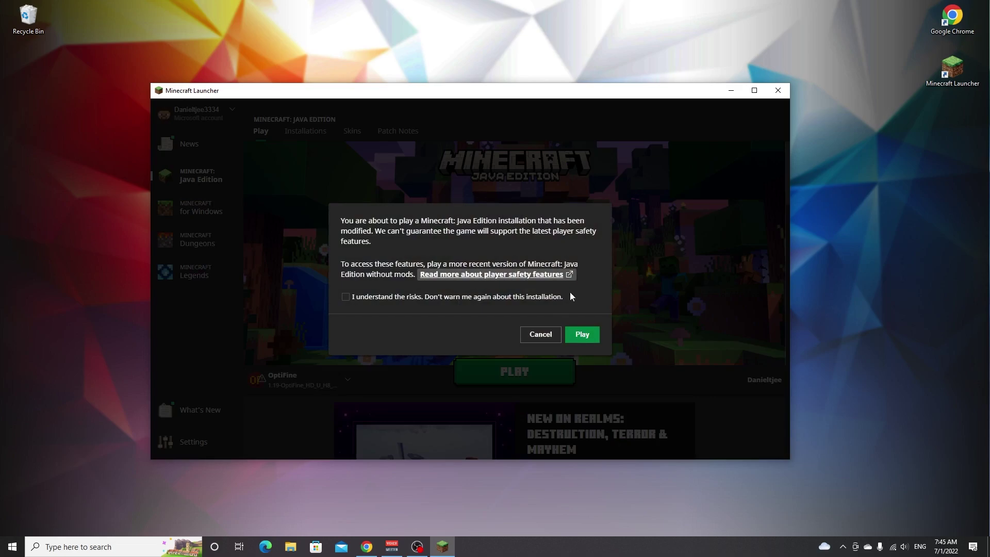
click(391, 298)
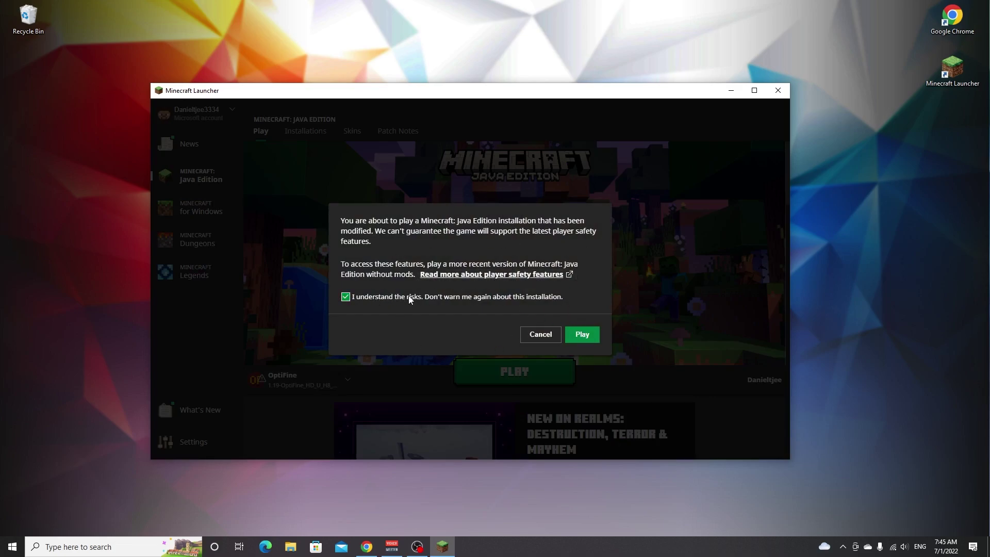
click(581, 335)
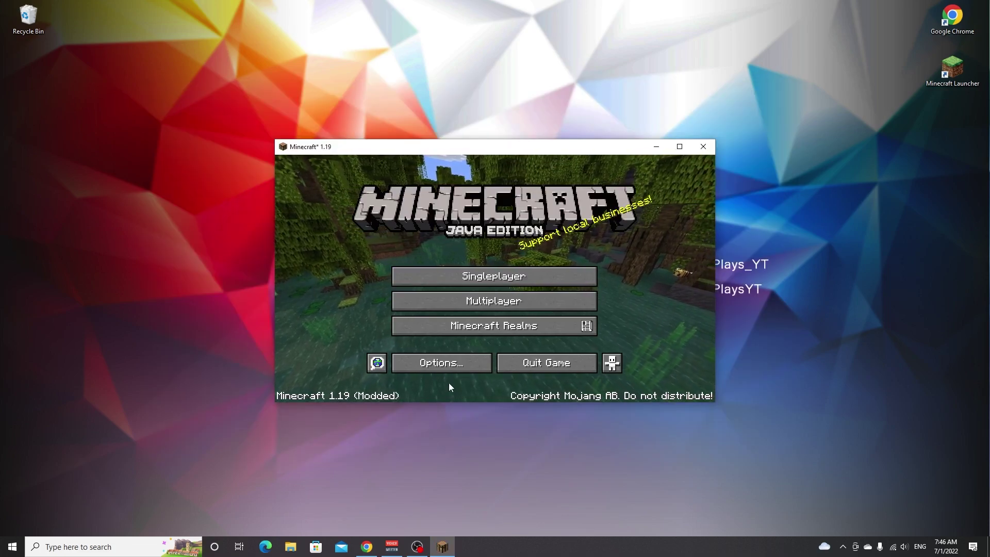
Enable the Sildur's Enhanced Default v1.131 Fancy shaderpack in the video settings and return to the title screen
click(443, 363)
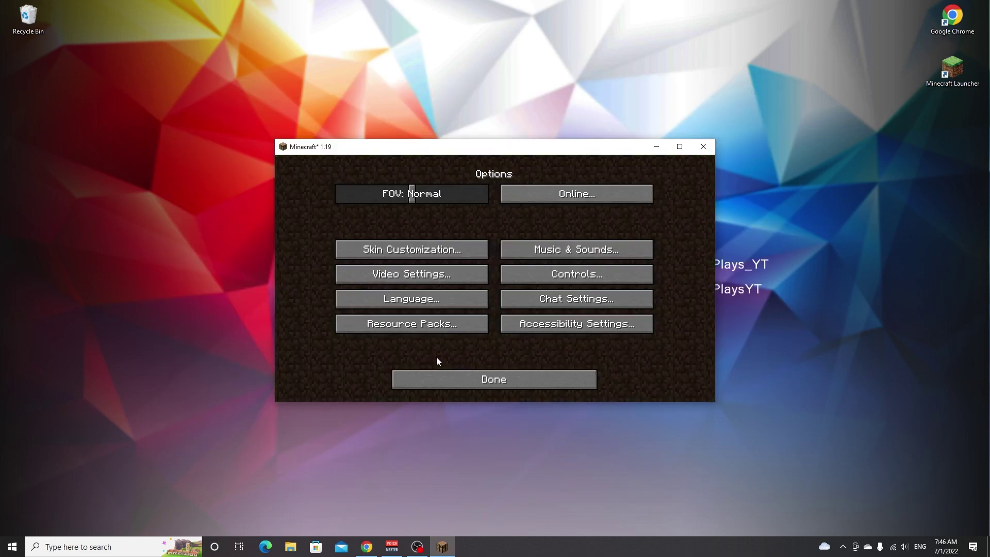
click(427, 275)
click(394, 324)
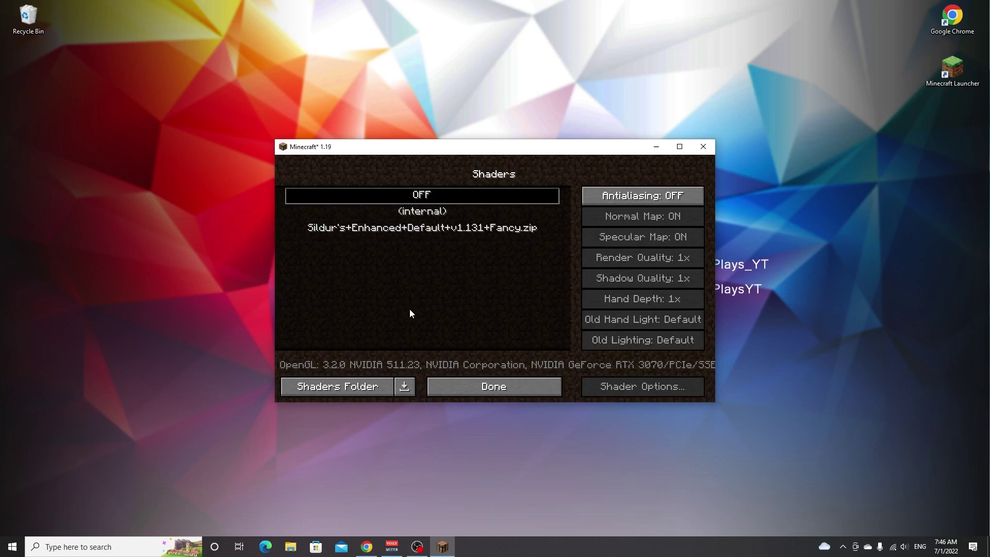
click(422, 229)
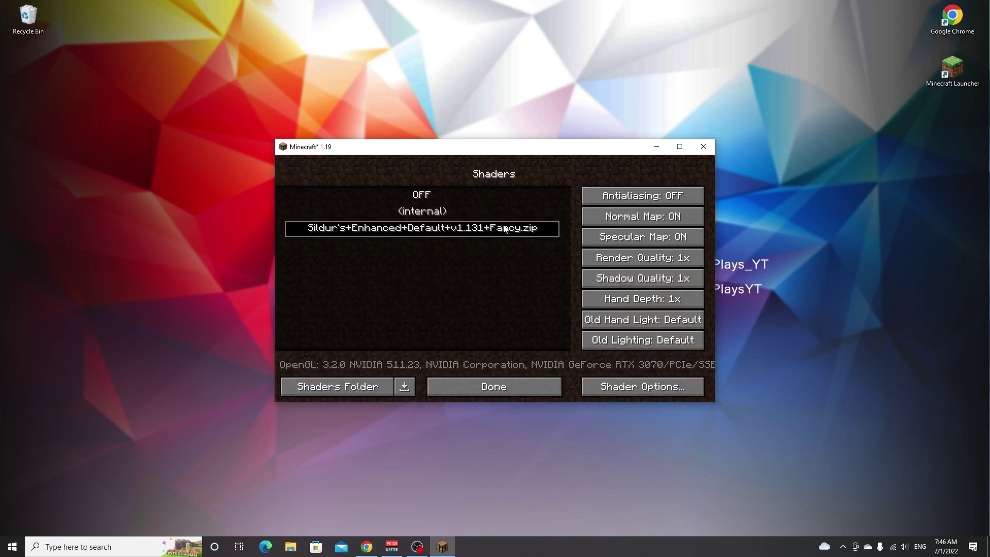
click(482, 389)
click(482, 389)
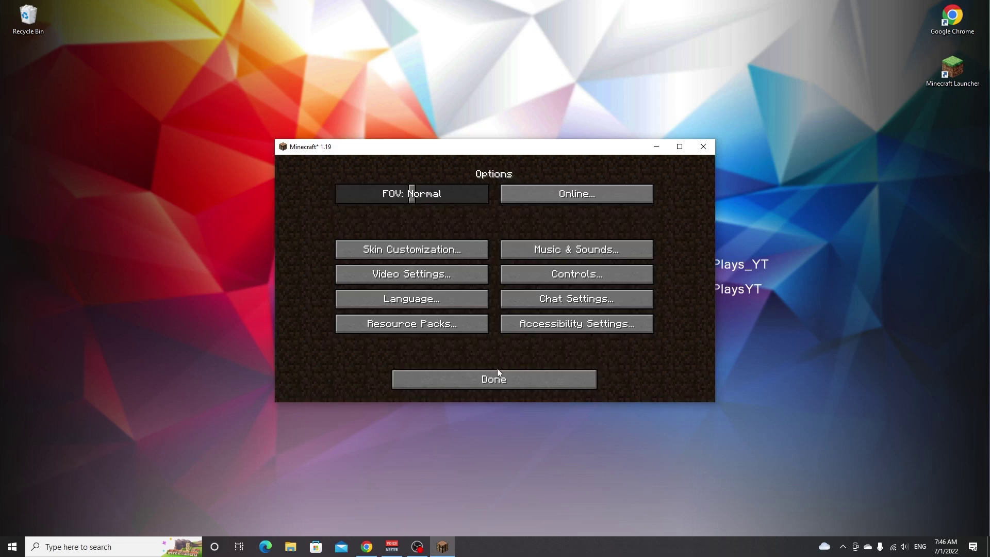
click(493, 380)
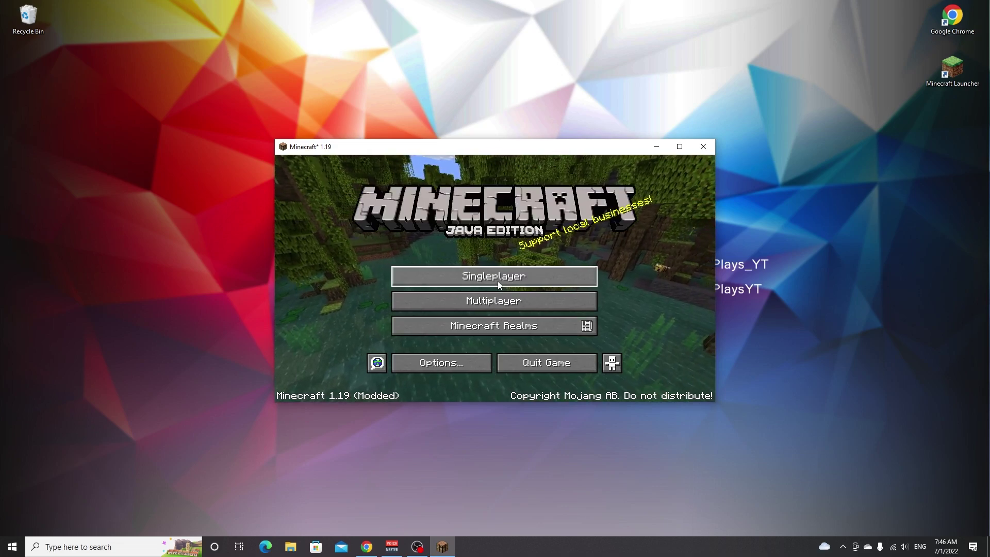